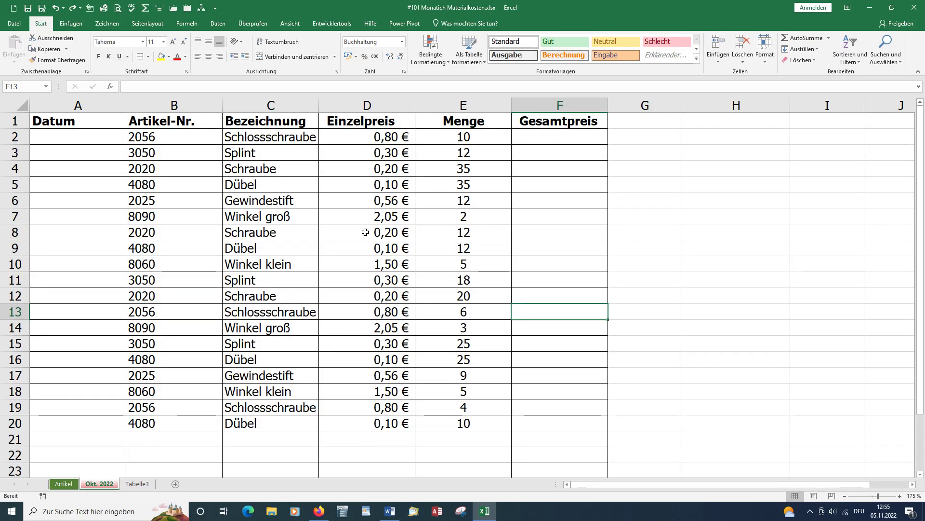
- Look over the Artikel list, then review the C2 lookup formula and leave it unchanged
{"action": "left_click", "coordinate": [66, 485]}
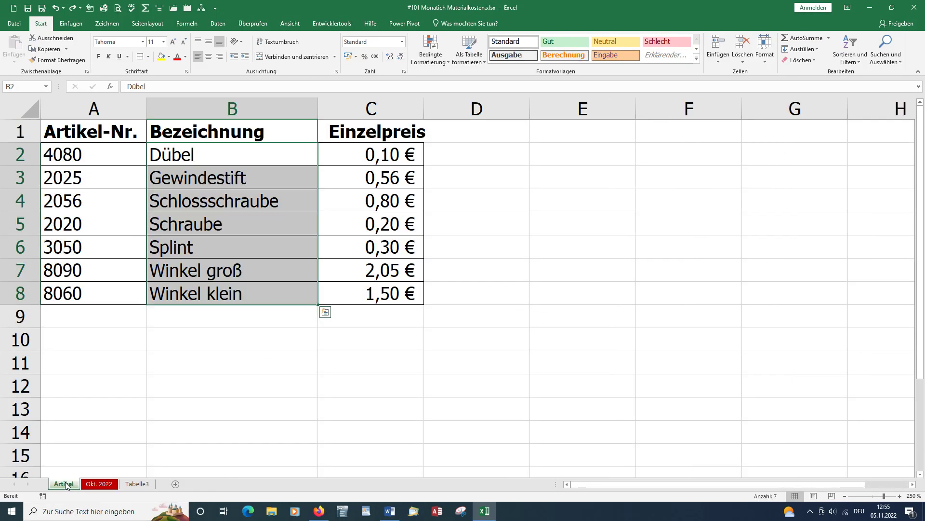
{"action": "left_click", "coordinate": [101, 484]}
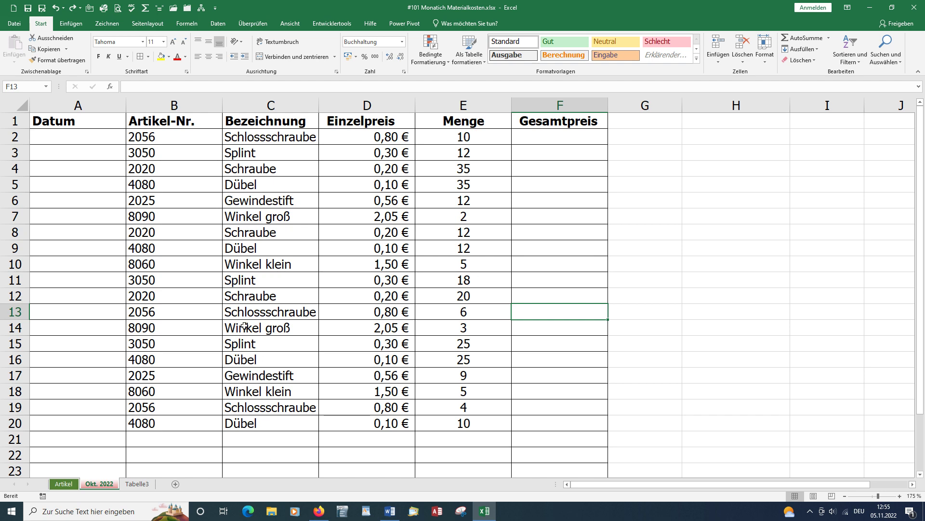
{"action": "double_click", "coordinate": [255, 138]}
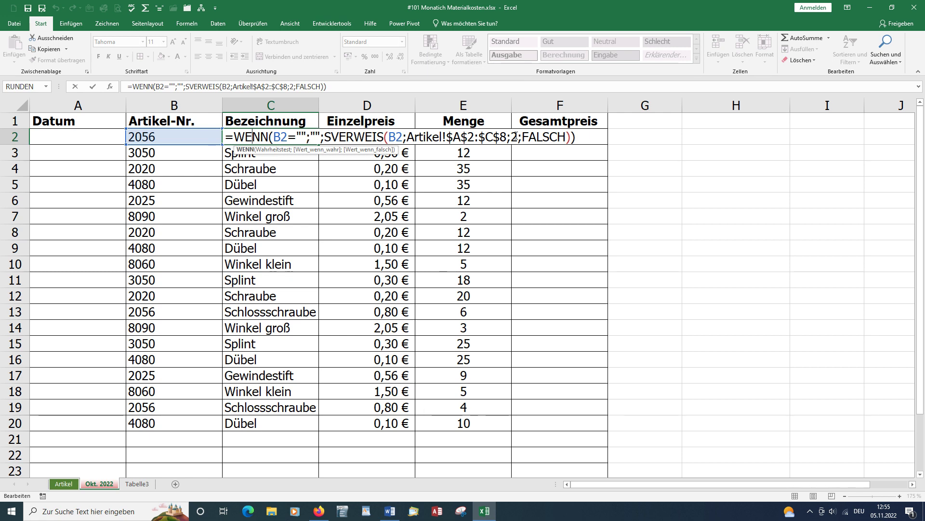
{"action": "left_click", "coordinate": [584, 137]}
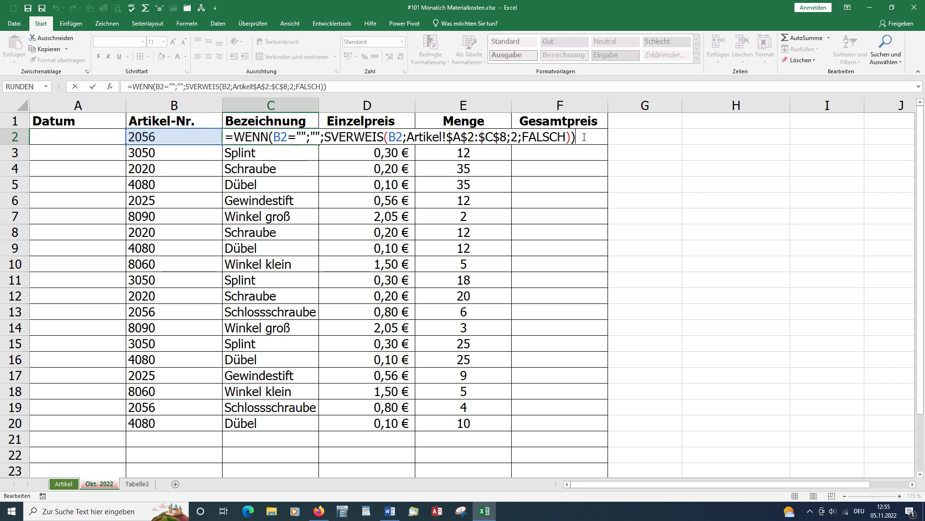
{"action": "key", "text": "Return"}
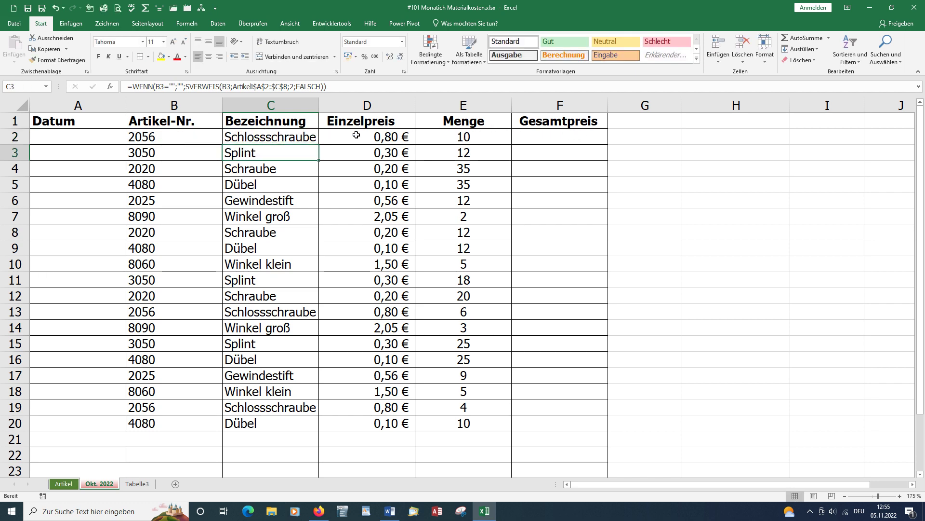
- Review the D2 price lookup formula unchanged and select Gesamtpreis cell F2
{"action": "double_click", "coordinate": [354, 138]}
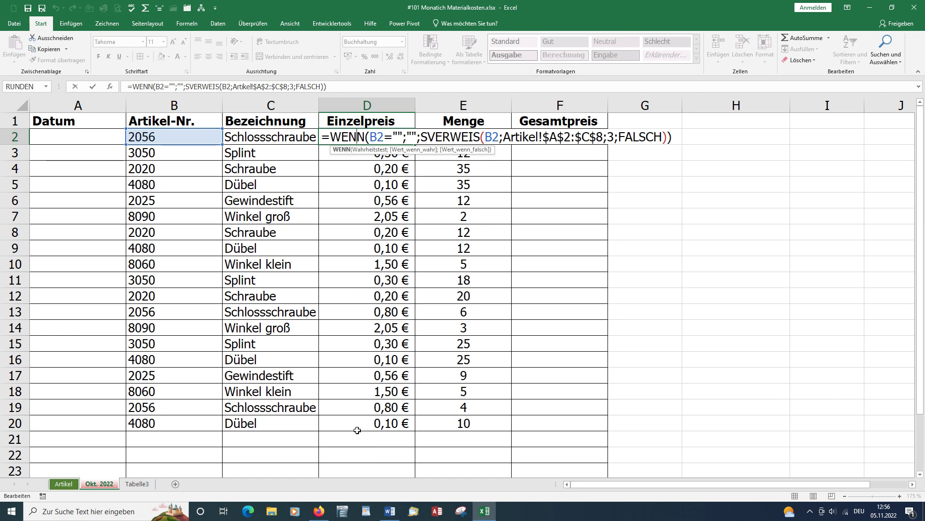
{"action": "key", "text": "Return"}
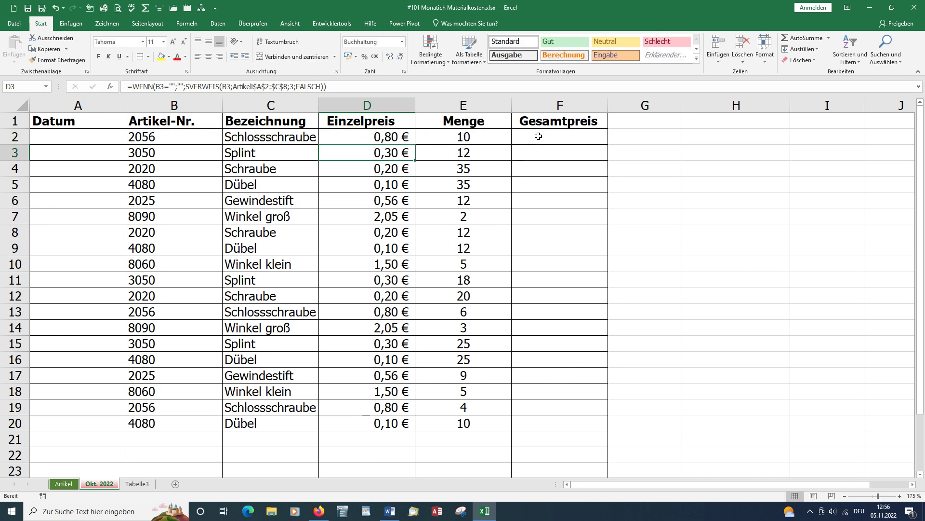
{"action": "left_click", "coordinate": [538, 136]}
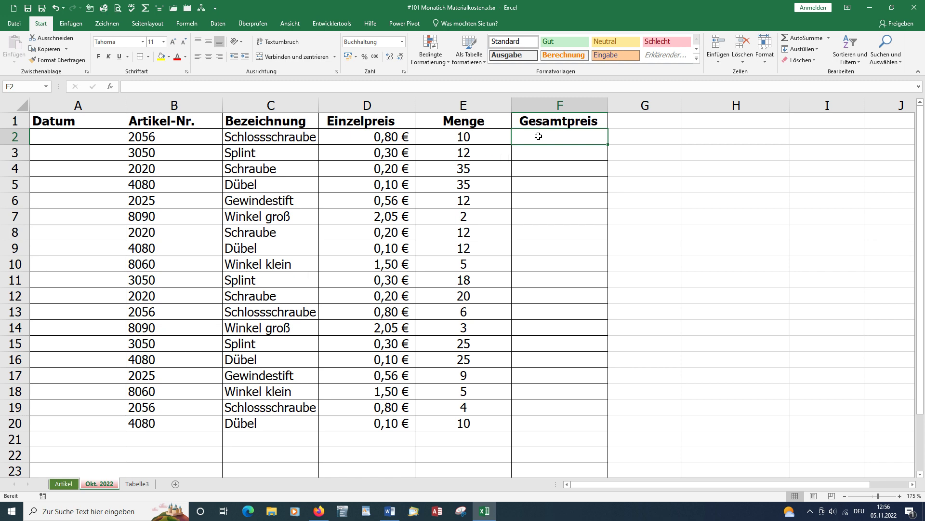
- Enter =D2*E2 in F2 to compute the total price
{"action": "type", "text": "="}
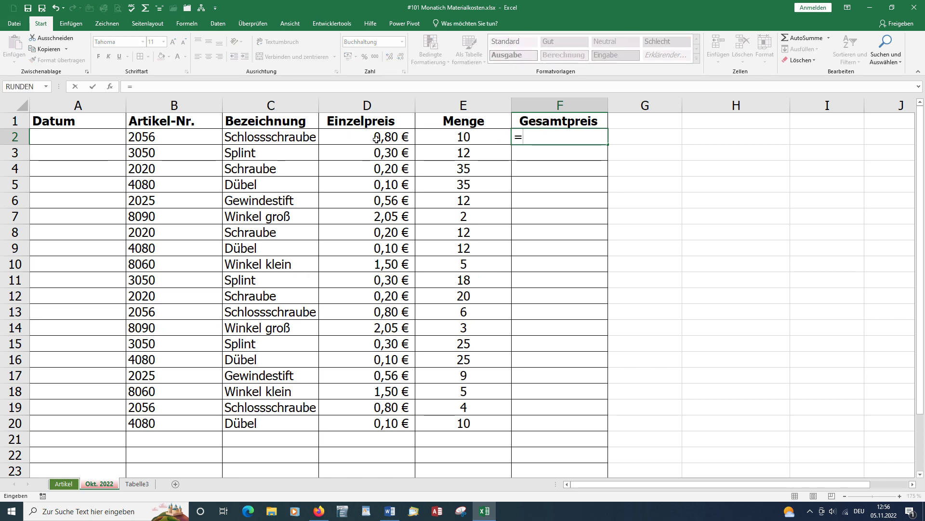
{"action": "left_click", "coordinate": [376, 140]}
{"action": "type", "text": "*"}
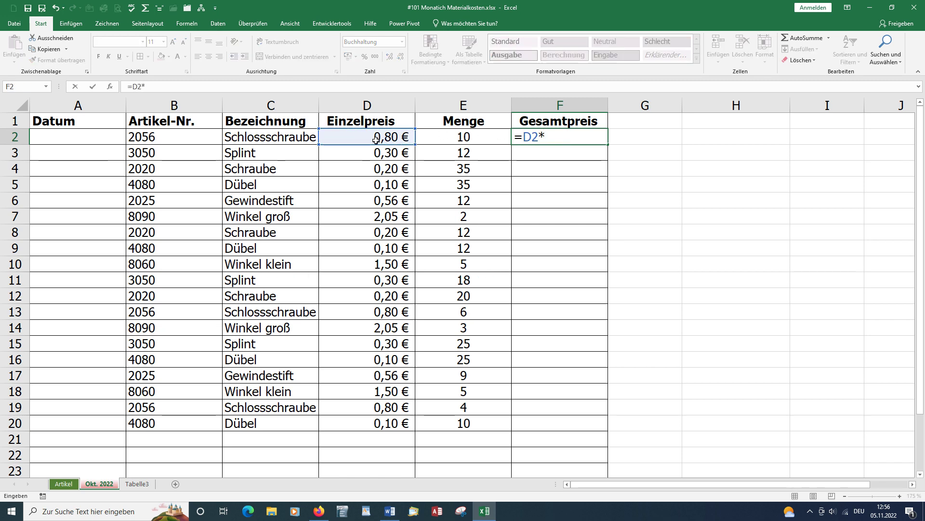
{"action": "left_click", "coordinate": [475, 137]}
{"action": "key", "text": "Return"}
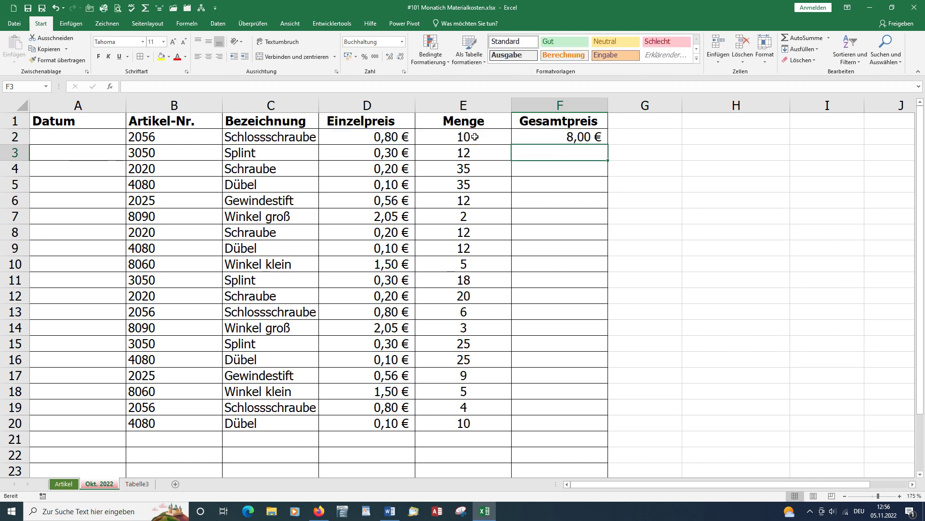
- Copy the F2 total formula down column F to row 23
{"action": "left_click", "coordinate": [572, 135]}
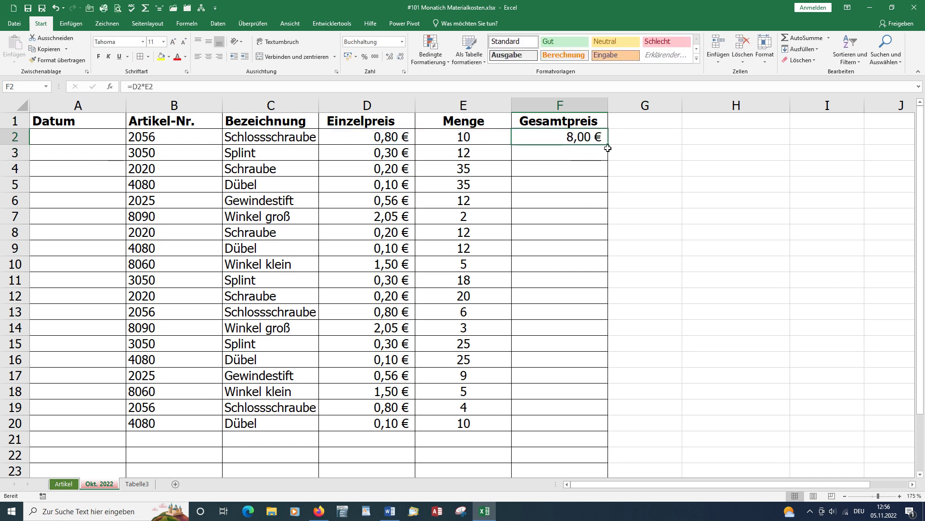
{"action": "left_click_drag", "start_coordinate": [608, 145], "coordinate": [559, 470]}
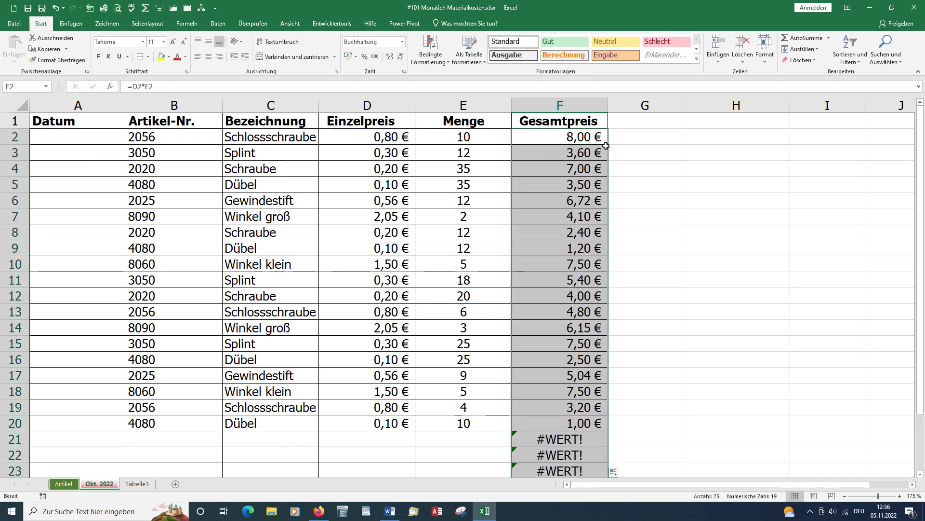
{"action": "double_click", "coordinate": [530, 137]}
- Change F2 to =WENN(B2="";"";D2*E2) and fill it down so empty rows stay blank
{"action": "left_click", "coordinate": [525, 138]}
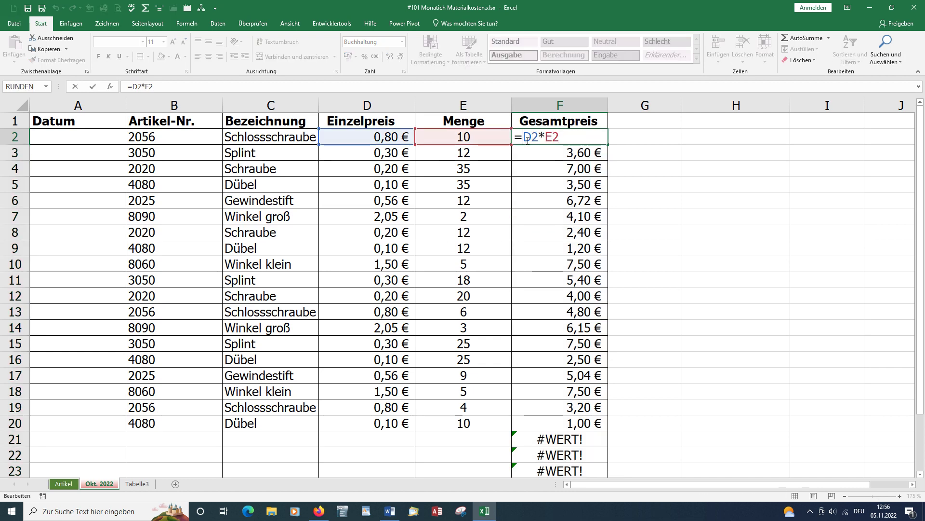
{"action": "type", "text": "wenn("}
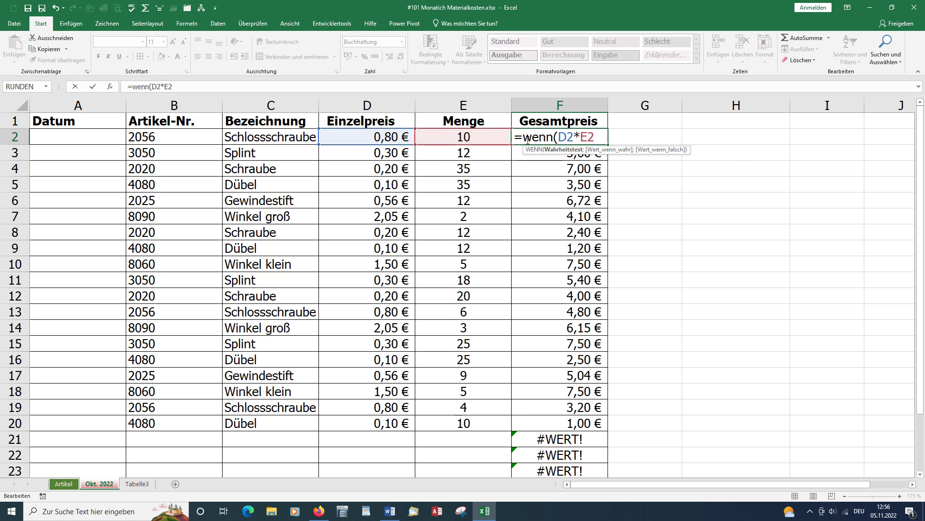
{"action": "left_click", "coordinate": [148, 137]}
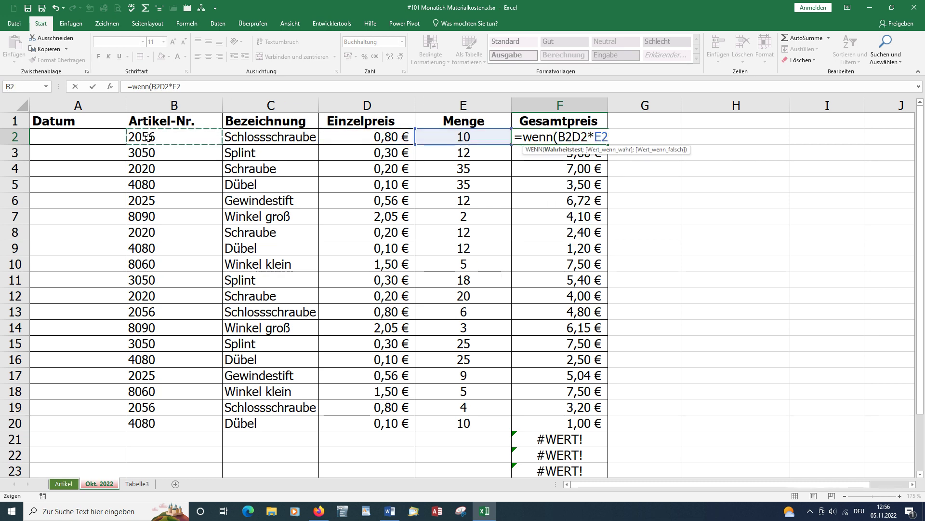
{"action": "type", "text": "=\""}
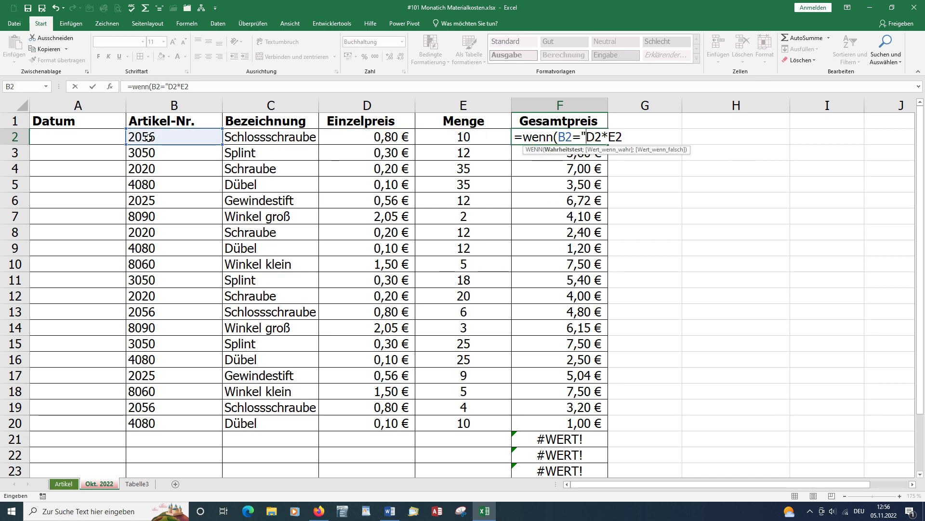
{"action": "type", "text": "\";\"\";"}
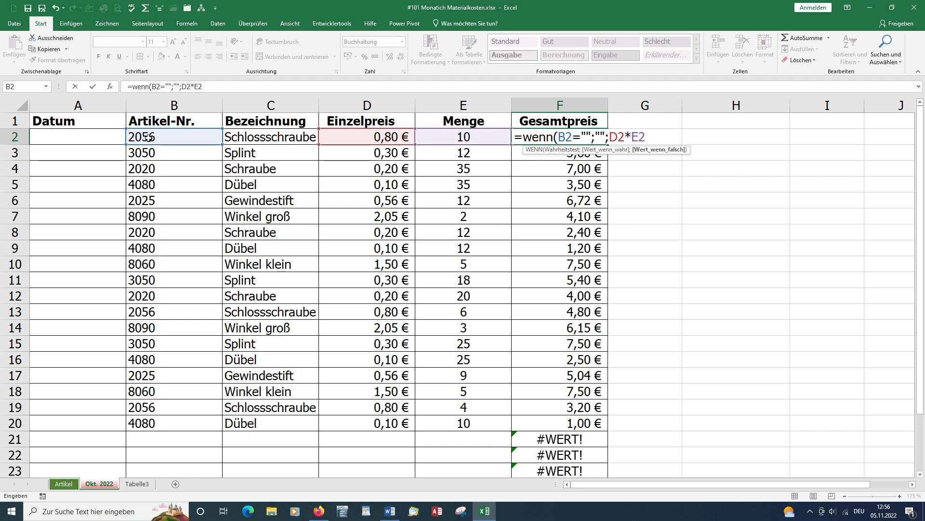
{"action": "left_click", "coordinate": [650, 137]}
{"action": "type", "text": ")"}
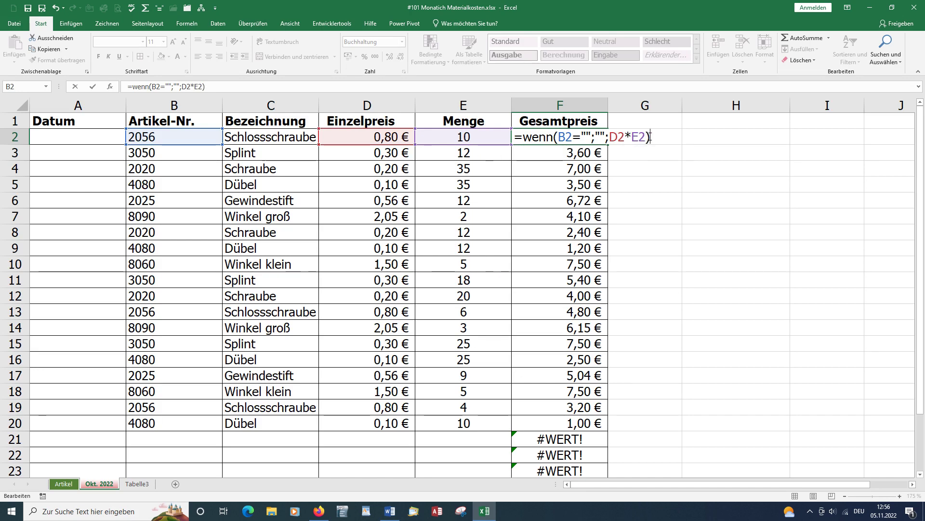
{"action": "key", "text": "Return"}
{"action": "left_click", "coordinate": [581, 137]}
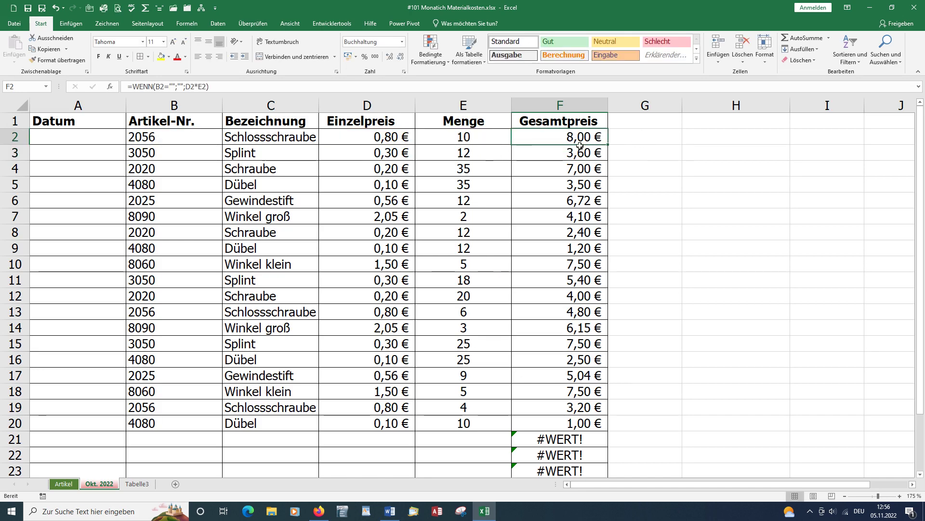
{"action": "double_click", "coordinate": [608, 146]}
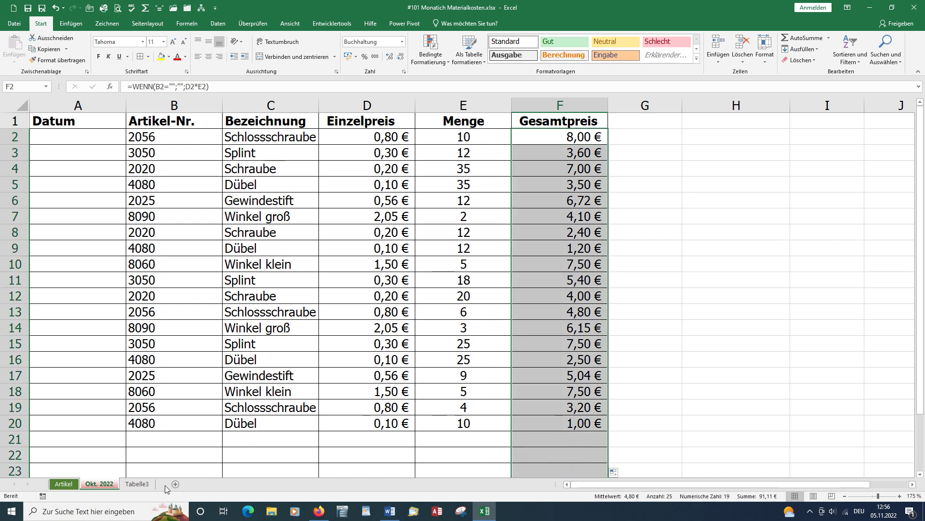
- Copy the seven article names from the Artikel sheet into H4:H10 and start =SUMMEWENN( in I4
{"action": "left_click", "coordinate": [63, 484]}
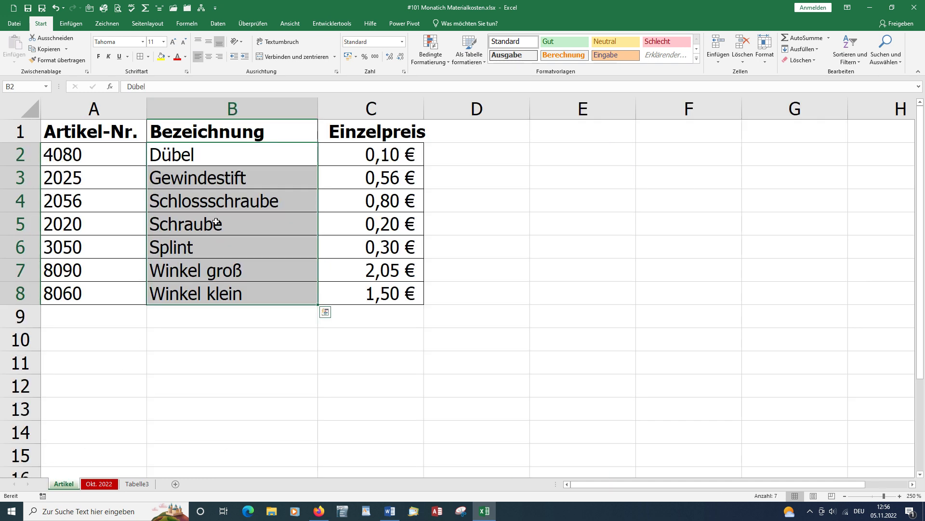
{"action": "left_click_drag", "start_coordinate": [194, 151], "coordinate": [181, 291]}
{"action": "key", "text": "ctrl+c"}
{"action": "left_click", "coordinate": [110, 485]}
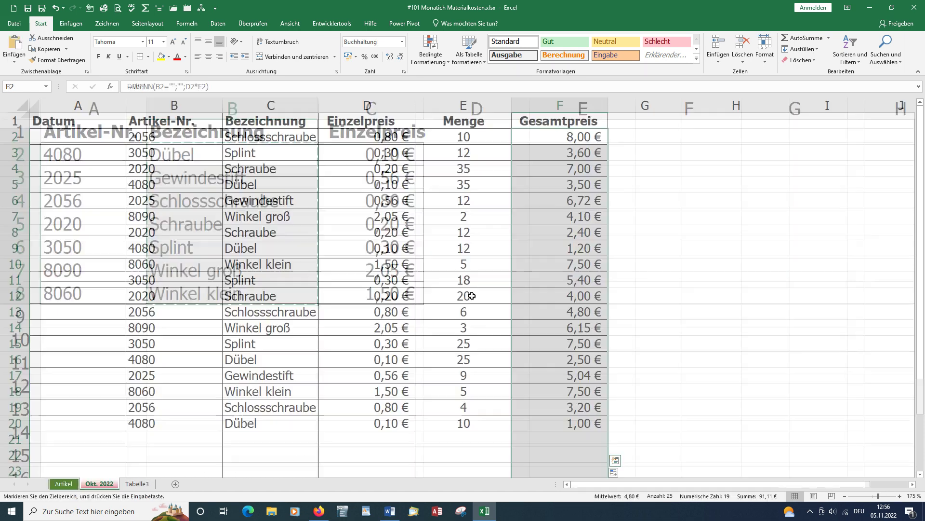
{"action": "left_click", "coordinate": [683, 172]}
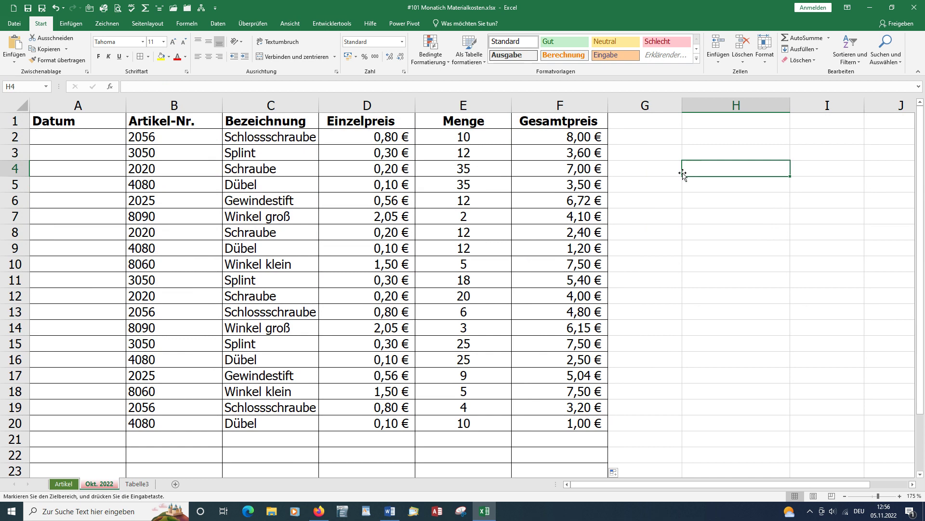
{"action": "key", "text": "ctrl+v"}
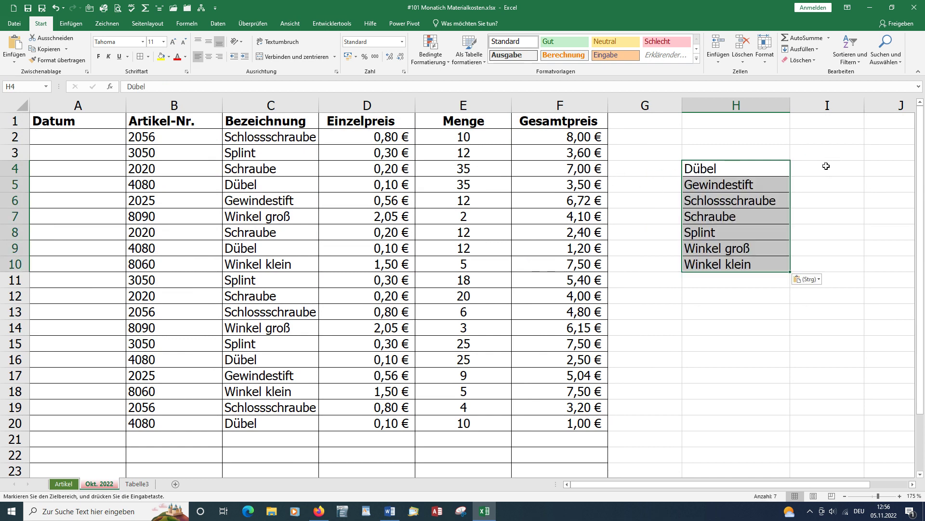
{"action": "left_click", "coordinate": [822, 167]}
{"action": "type", "text": "="}
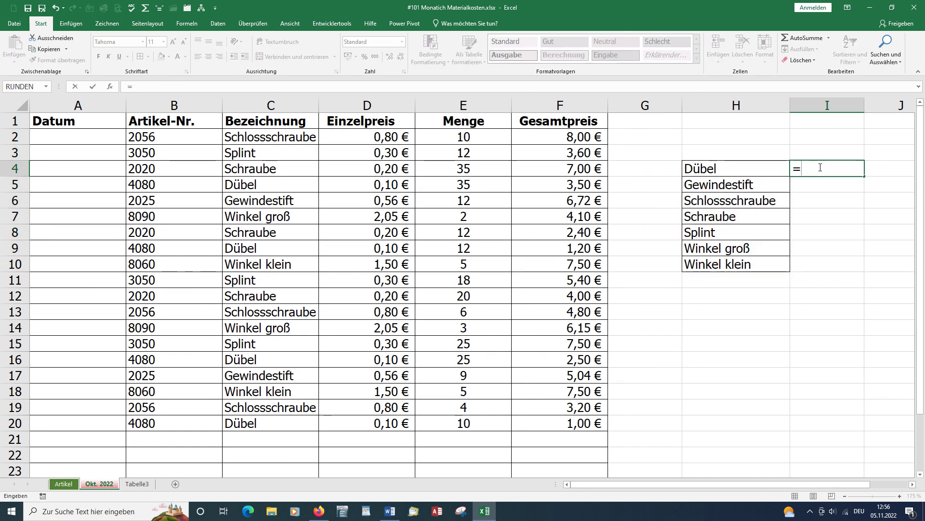
{"action": "type", "text": "summ"}
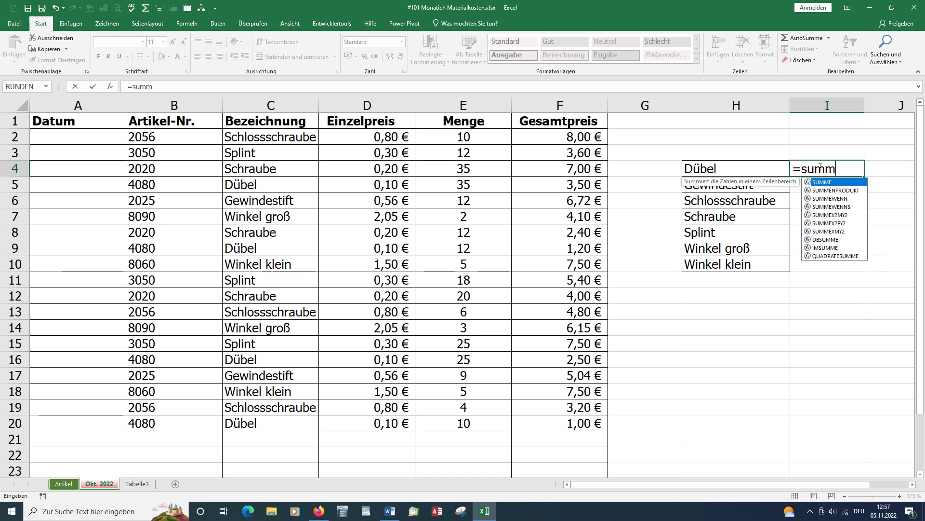
{"action": "type", "text": "ewenn("}
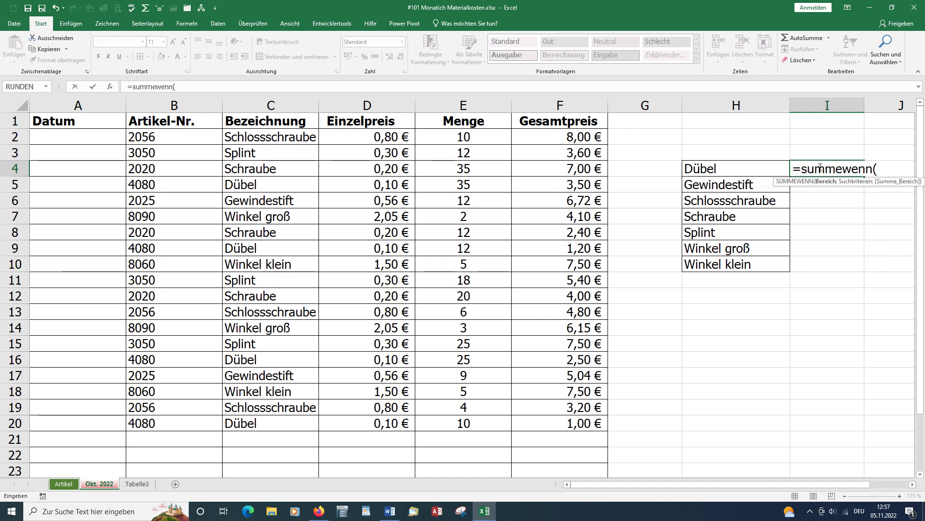
- Complete I4 as =SUMMEWENN($C$2:$C$26;H4;$F$2:$F$26), giving 8,2 for Dübel
{"action": "left_click", "coordinate": [109, 87]}
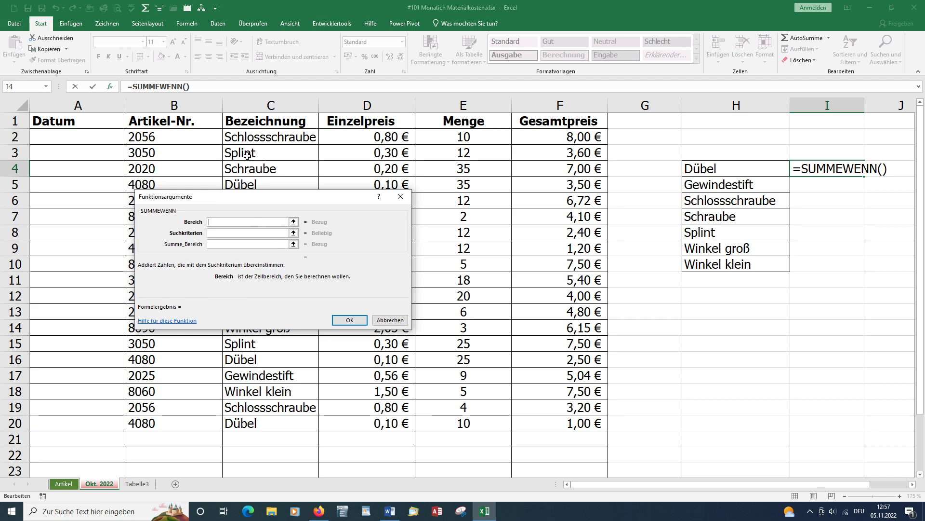
{"action": "left_click_drag", "start_coordinate": [243, 137], "coordinate": [247, 444]}
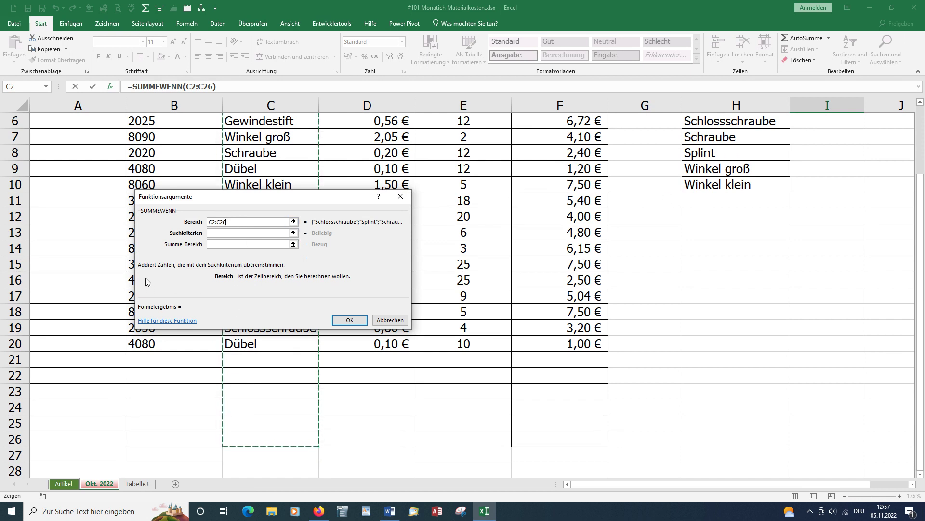
{"action": "key", "text": "F4"}
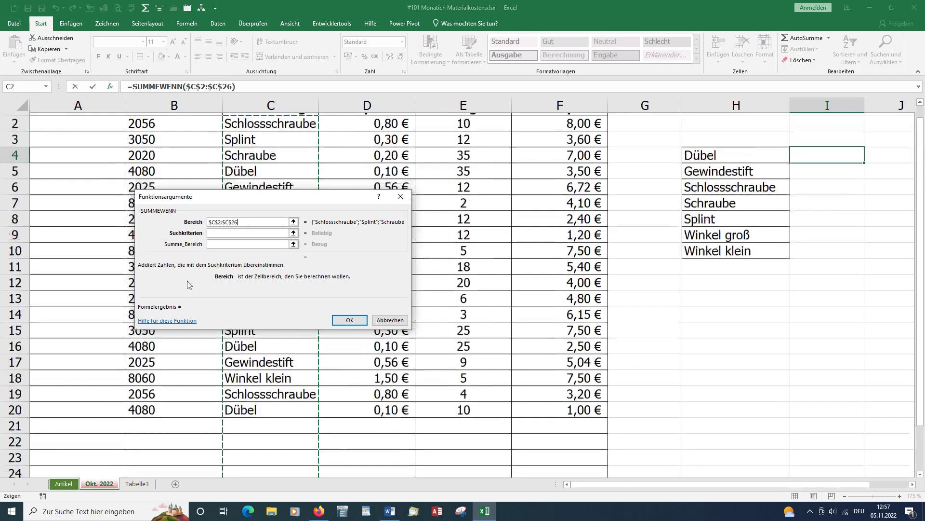
{"action": "left_click", "coordinate": [217, 234]}
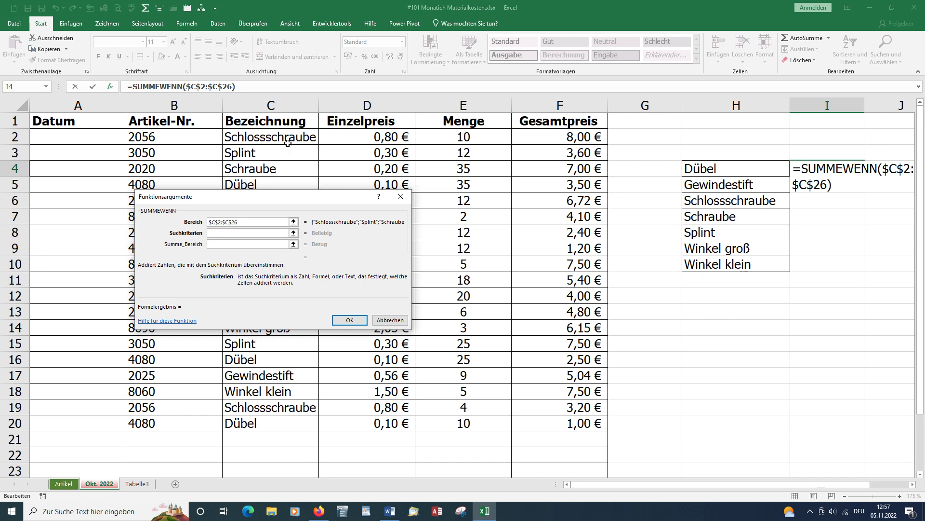
{"action": "left_click", "coordinate": [709, 168]}
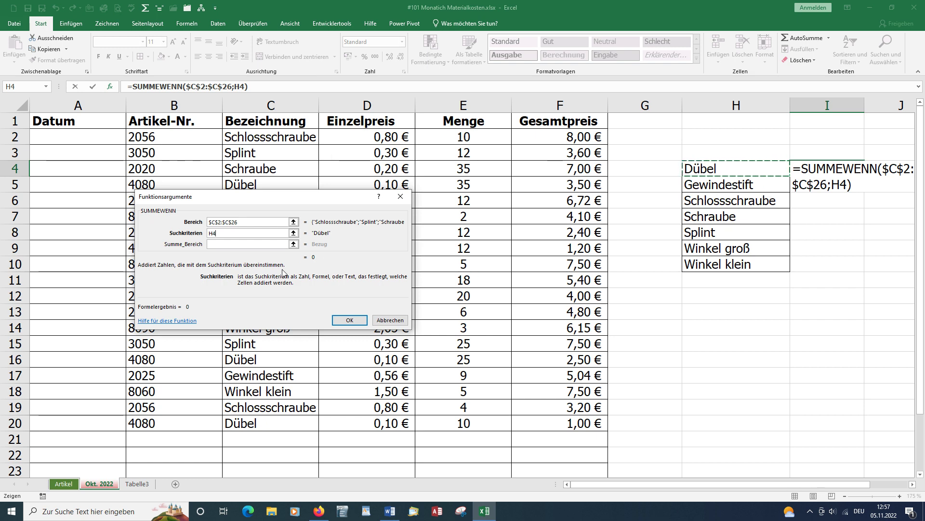
{"action": "left_click", "coordinate": [215, 244]}
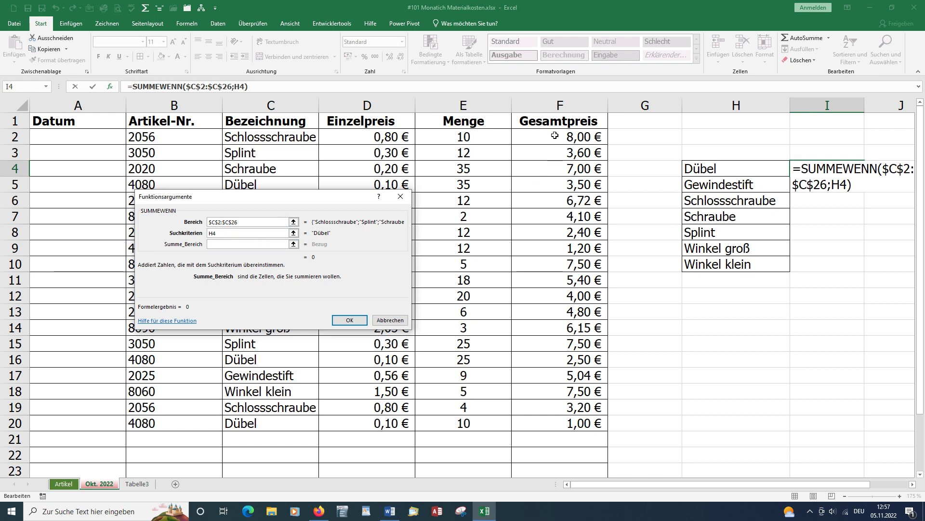
{"action": "left_click_drag", "start_coordinate": [555, 136], "coordinate": [564, 488]}
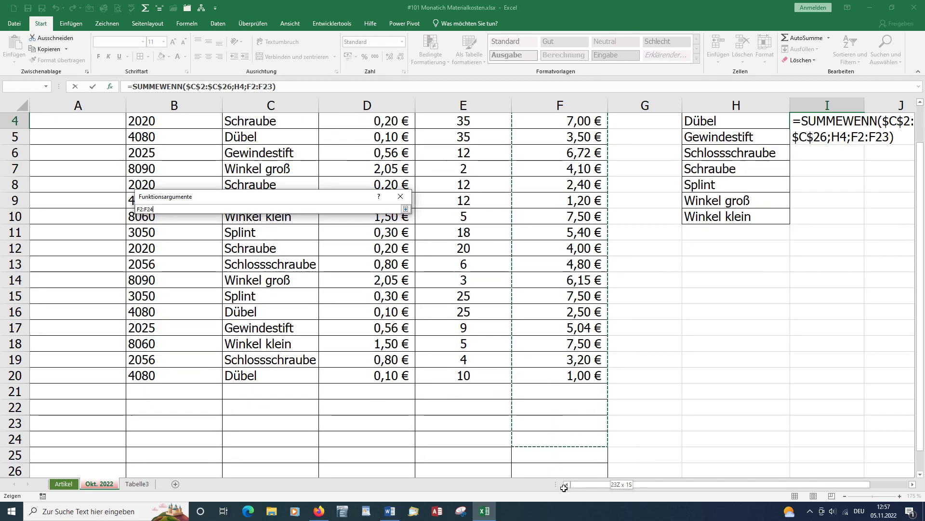
{"action": "left_click_drag", "start_coordinate": [564, 488], "coordinate": [561, 442]}
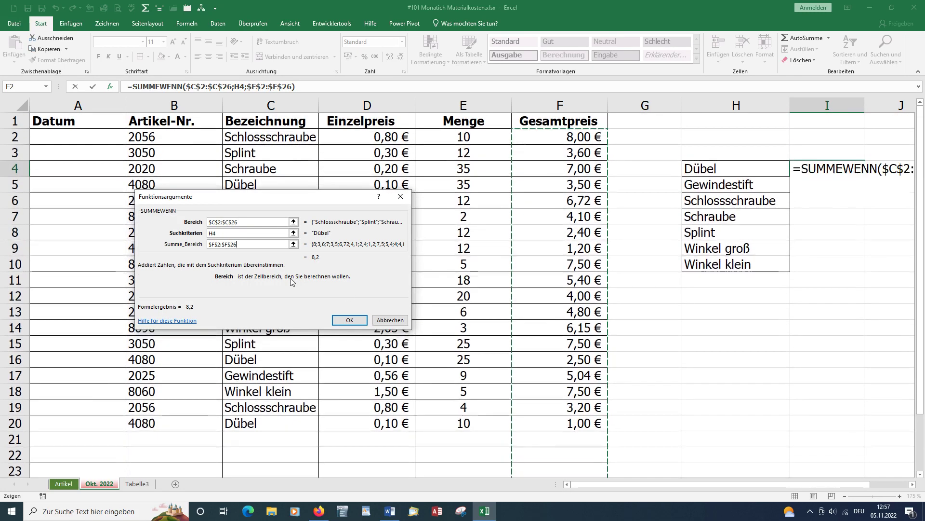
{"action": "key", "text": "F4"}
{"action": "left_click", "coordinate": [361, 323]}
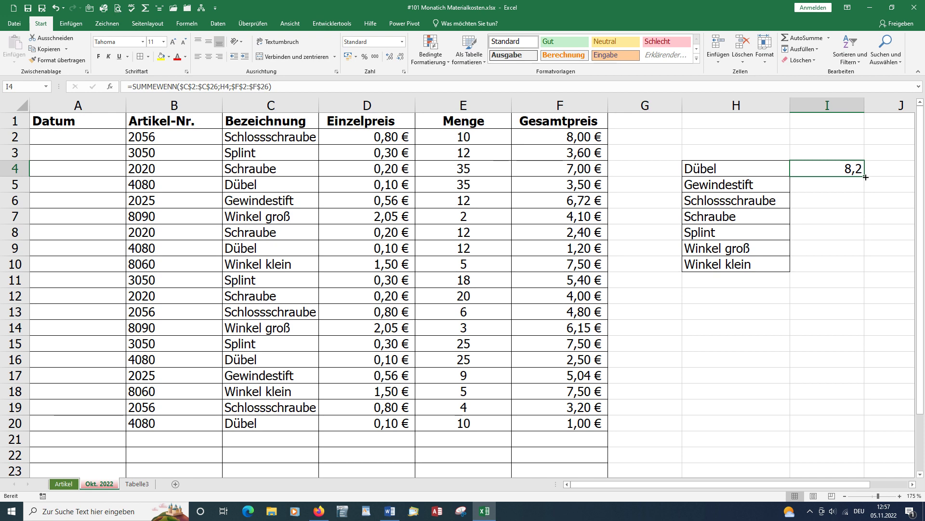
- Fill the SUMMEWENN formula down to I10 and format the totals as € accounting amounts
{"action": "left_click_drag", "start_coordinate": [865, 176], "coordinate": [852, 277]}
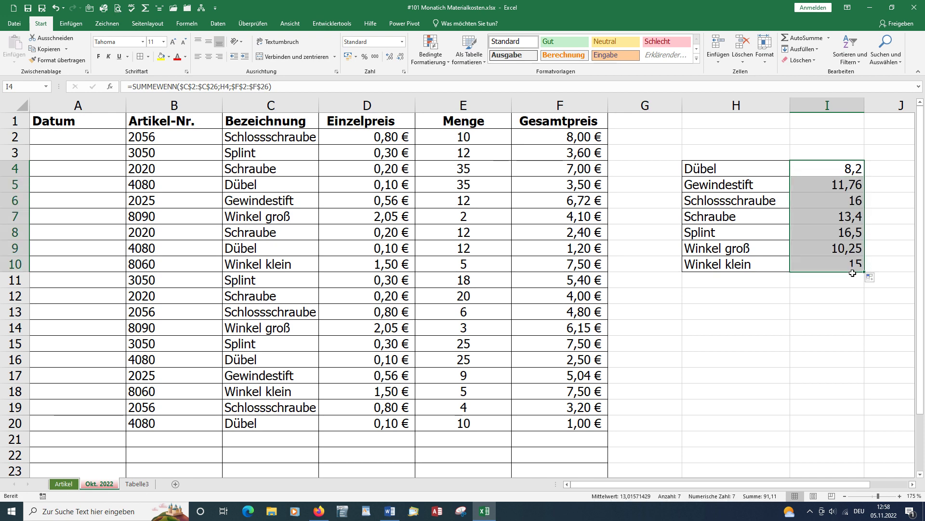
{"action": "left_click", "coordinate": [356, 57]}
{"action": "left_click", "coordinate": [371, 70]}
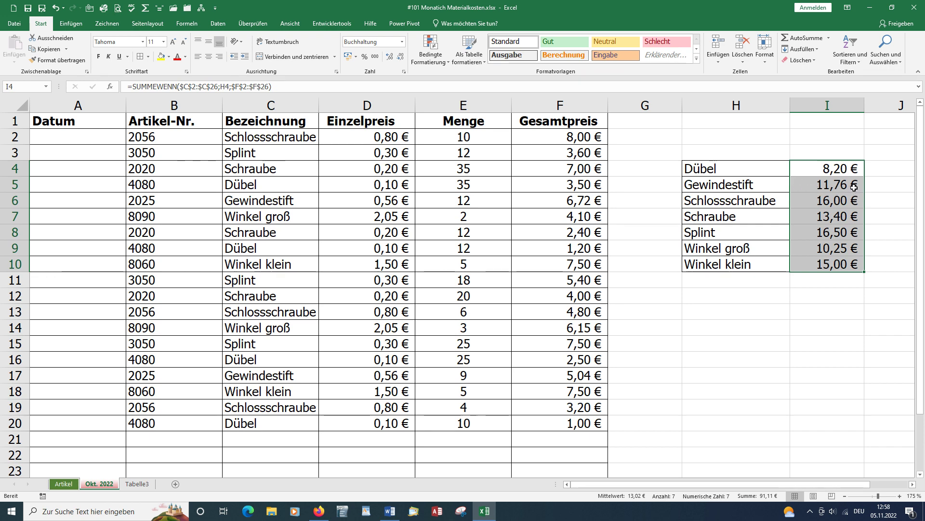
{"action": "left_click", "coordinate": [150, 443]}
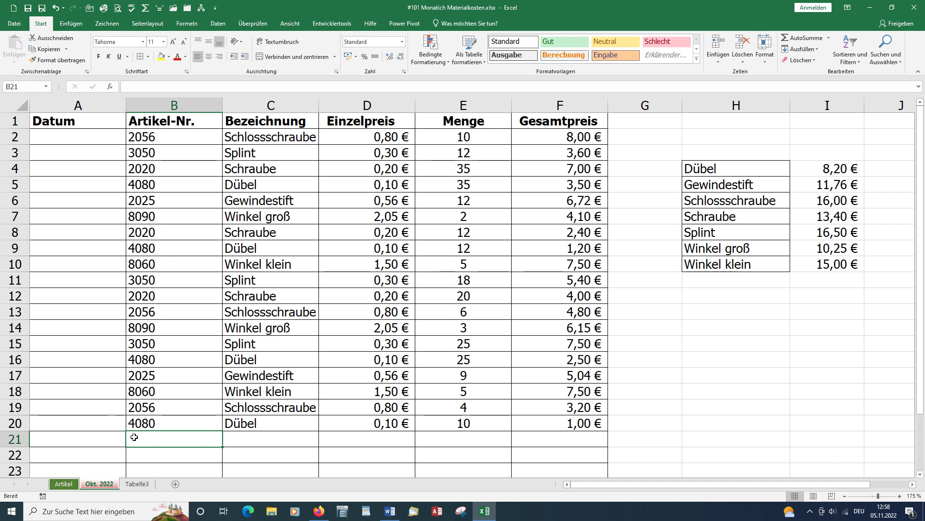
- Enter article number 2025 in B21 and quantity 20 in E21
{"action": "type", "text": "2025"}
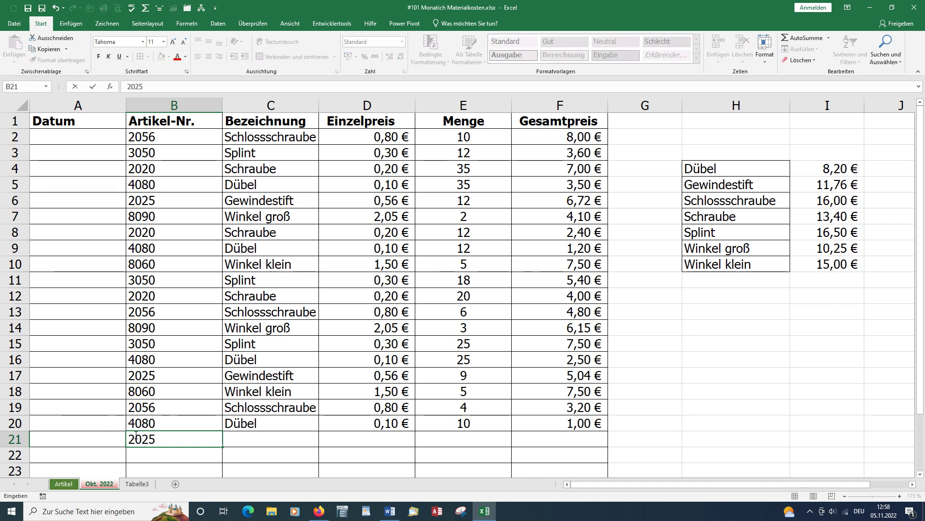
{"action": "key", "text": "Return"}
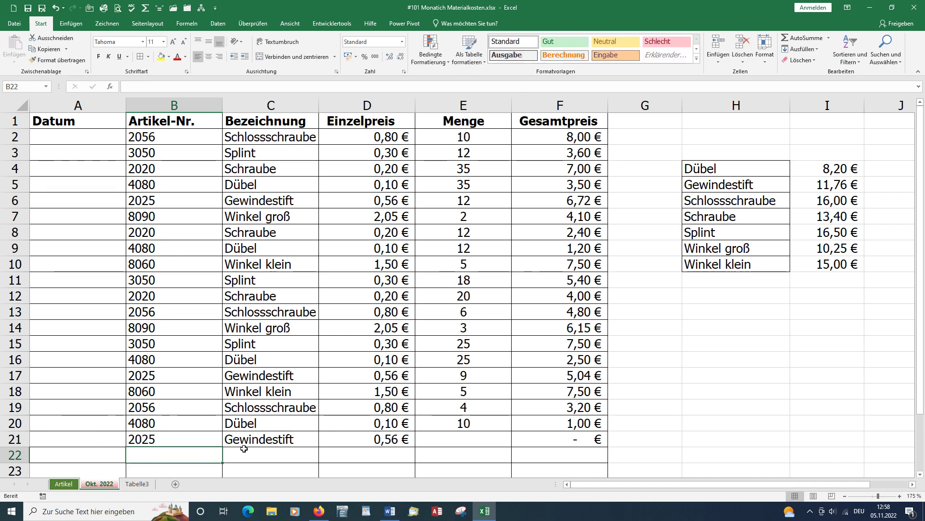
{"action": "left_click", "coordinate": [451, 437]}
{"action": "type", "text": "2"}
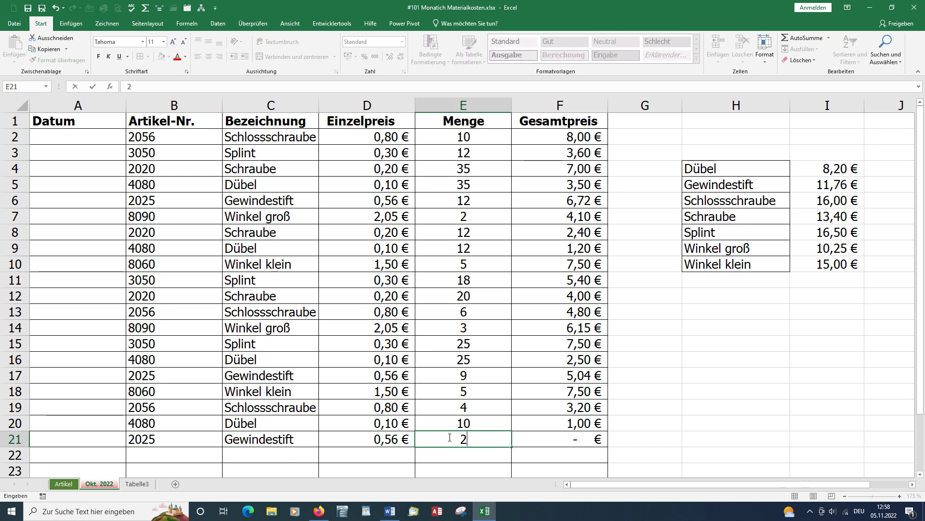
{"action": "type", "text": "0"}
{"action": "key", "text": "Return"}
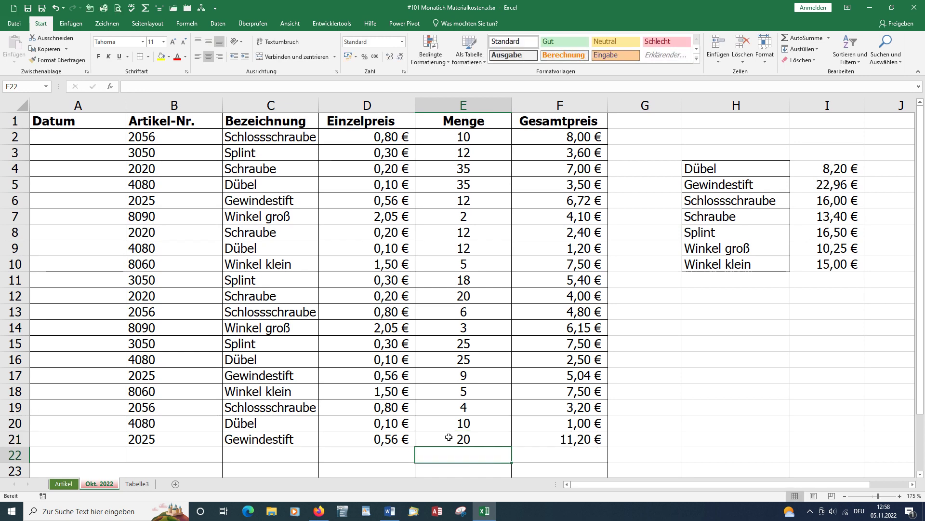